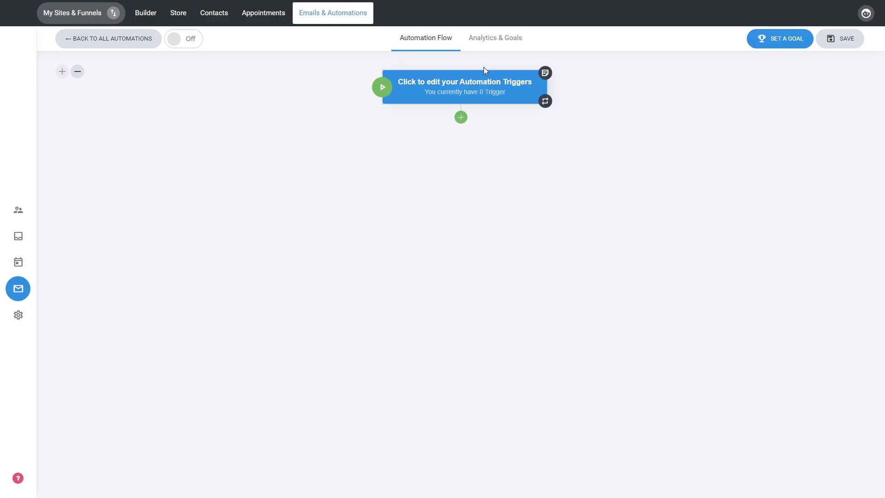
# Add a Delay step below the automation triggers, delaying by a specific amount of time of 1 hour.
pyautogui.click(462, 119)
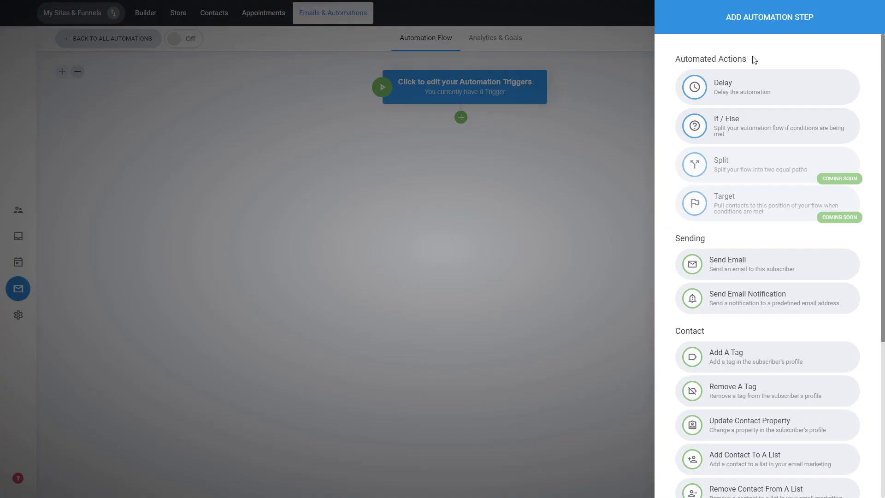
pyautogui.click(748, 96)
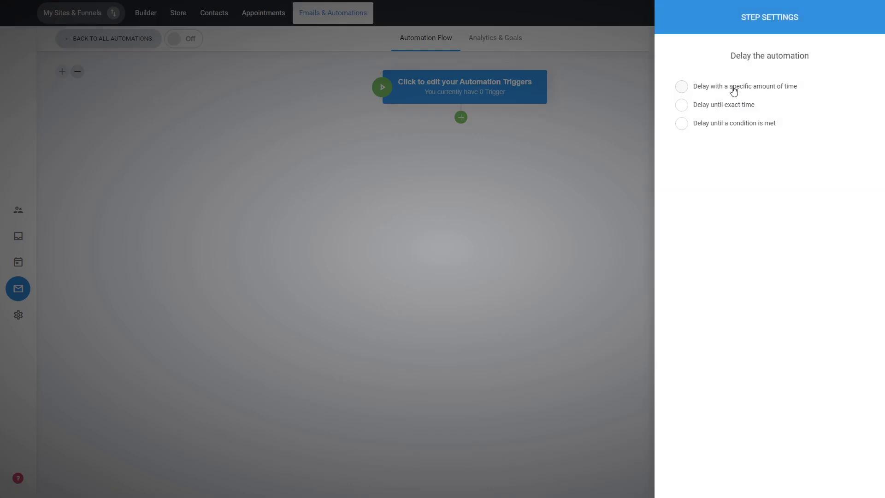
pyautogui.click(733, 91)
pyautogui.click(761, 178)
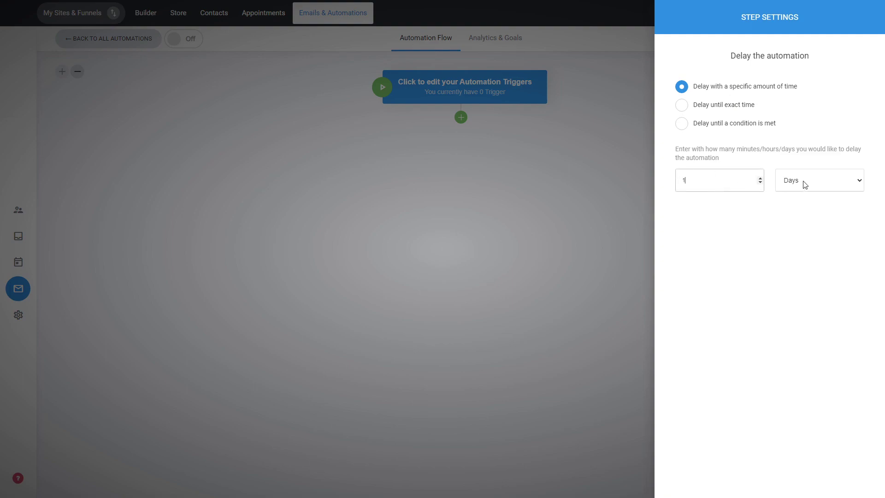
pyautogui.click(461, 228)
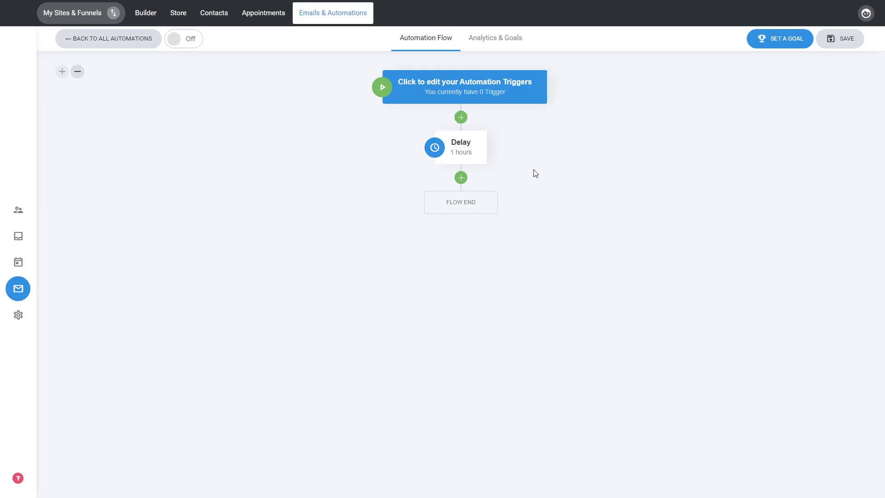
# Add a Send Email step below the delay with the subject "Welcome" followed by the first_name property.
pyautogui.click(461, 179)
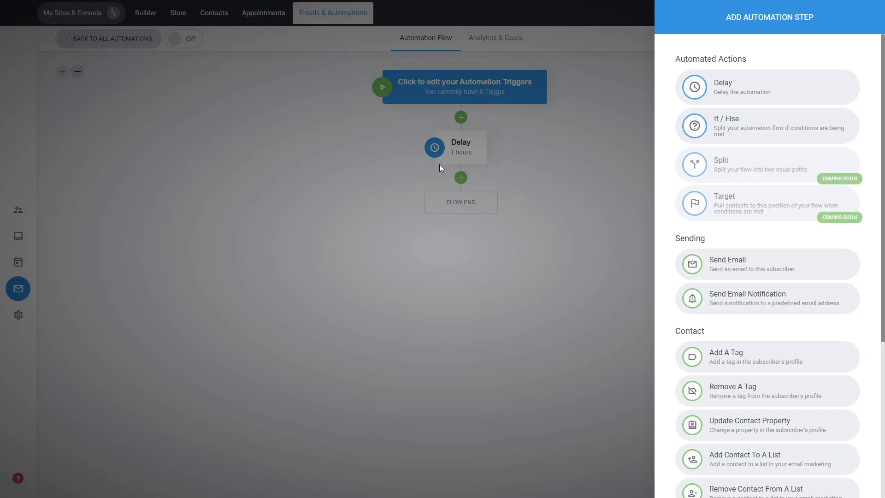
pyautogui.click(748, 272)
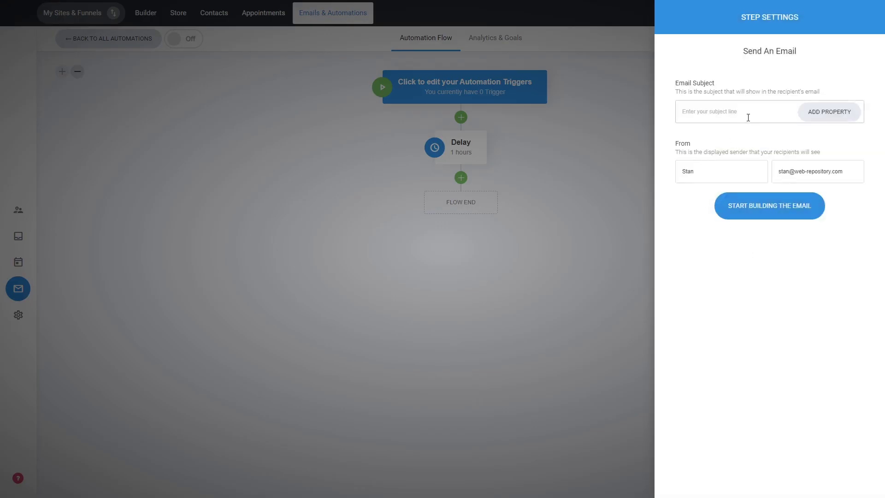
pyautogui.write('Welcome')
pyautogui.click(828, 118)
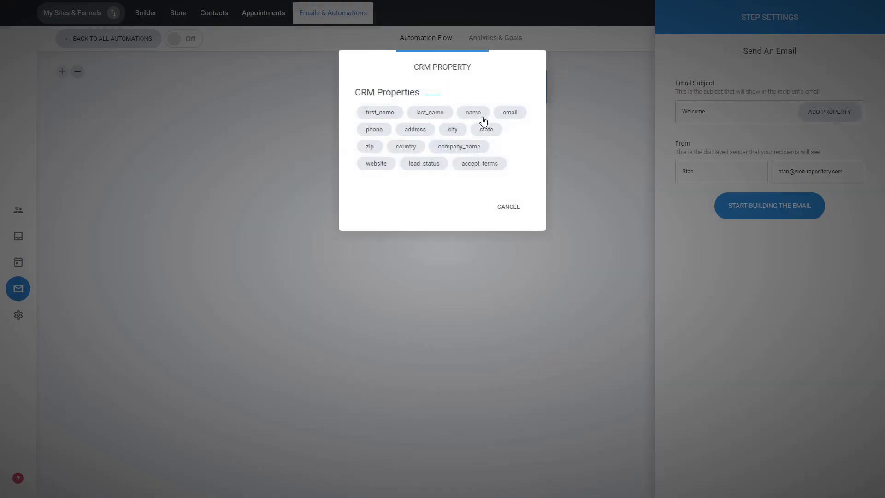
pyautogui.click(386, 117)
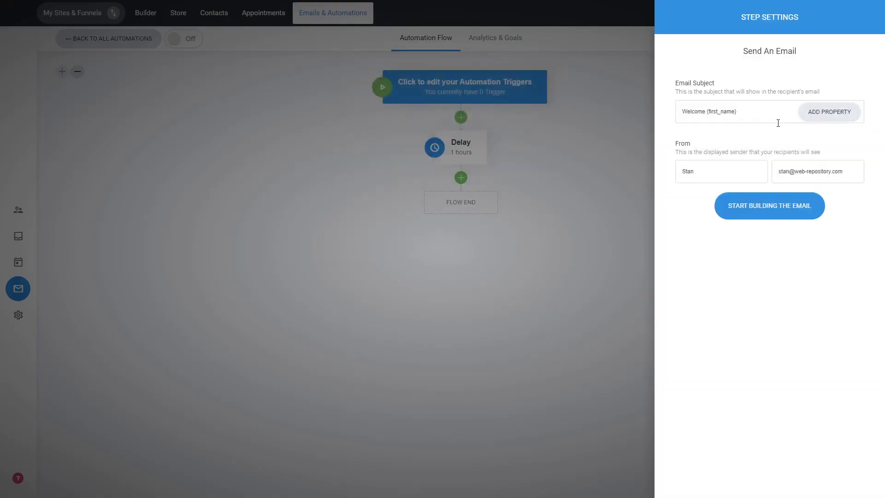
# Build the email from the "Have You Tried?" template and save its design to the Send Email step.
pyautogui.click(770, 210)
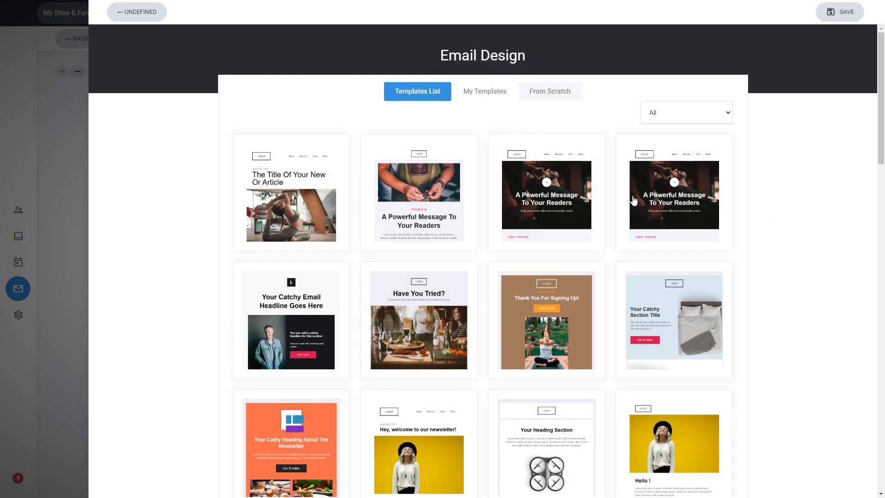
pyautogui.click(424, 314)
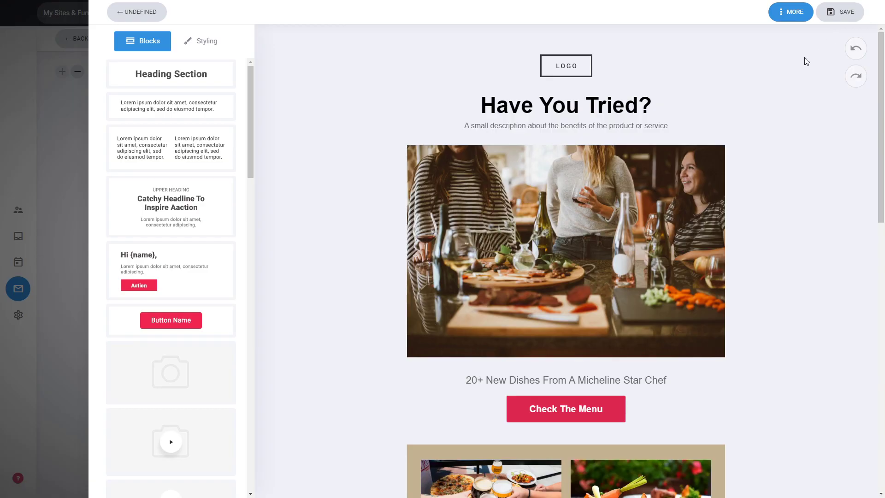
pyautogui.click(792, 18)
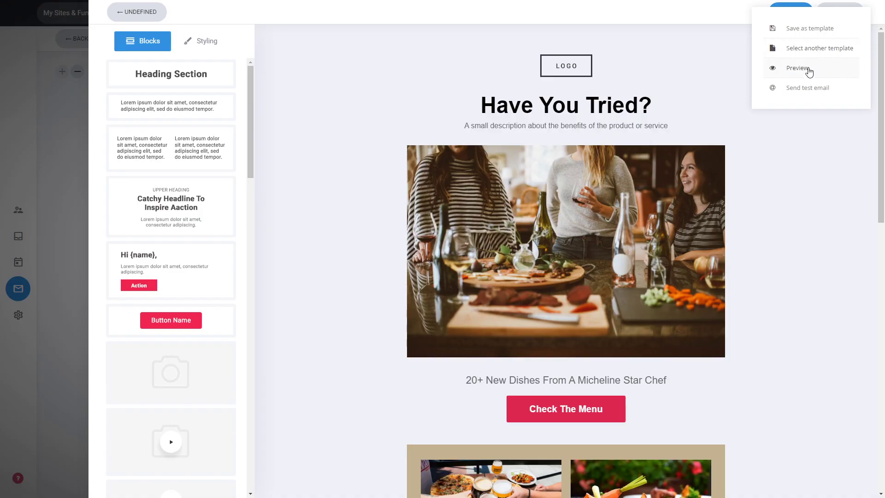
pyautogui.click(790, 171)
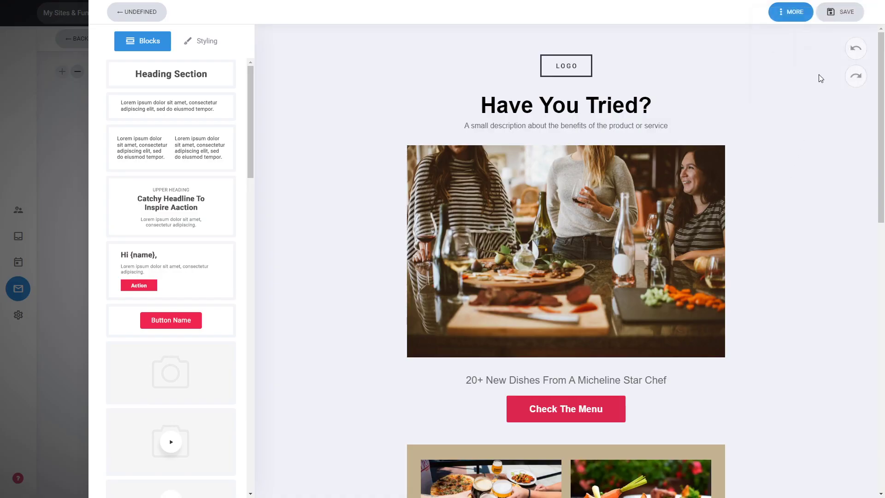
pyautogui.click(841, 17)
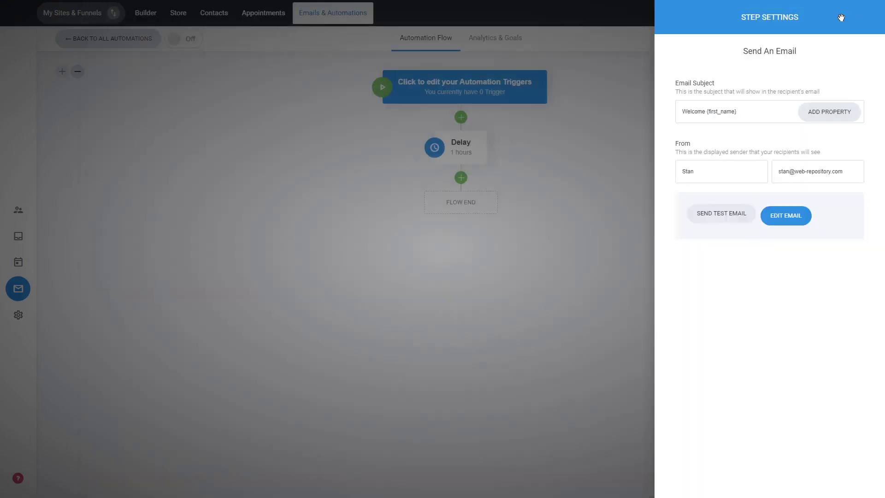
pyautogui.click(594, 333)
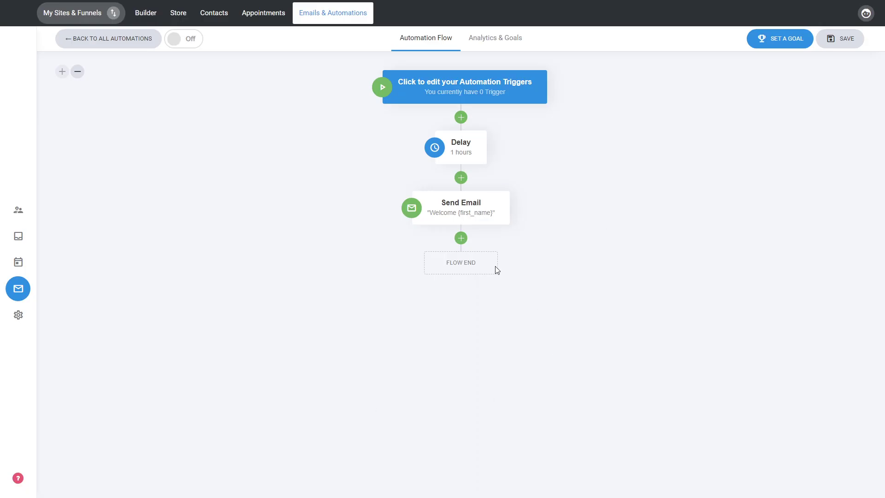
# Add an If / Else step below the email that splits the flow on the condition Country is Australia.
pyautogui.click(461, 238)
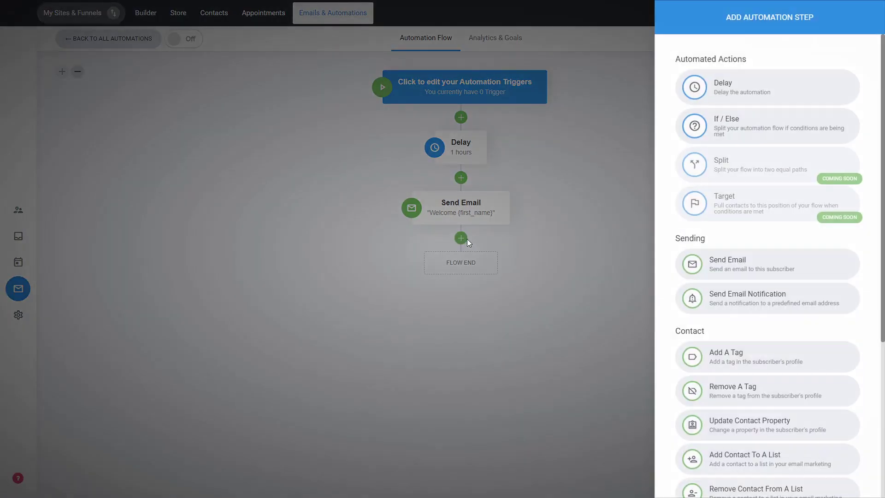
pyautogui.click(753, 130)
pyautogui.click(714, 94)
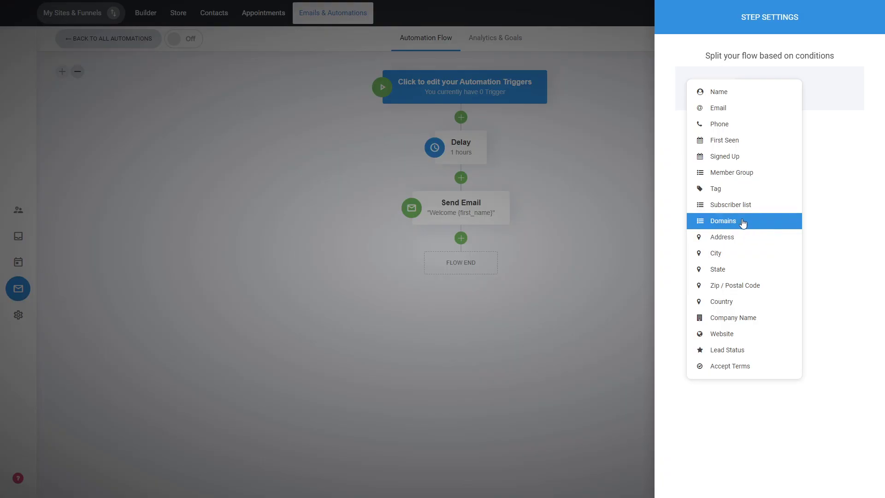
pyautogui.click(716, 307)
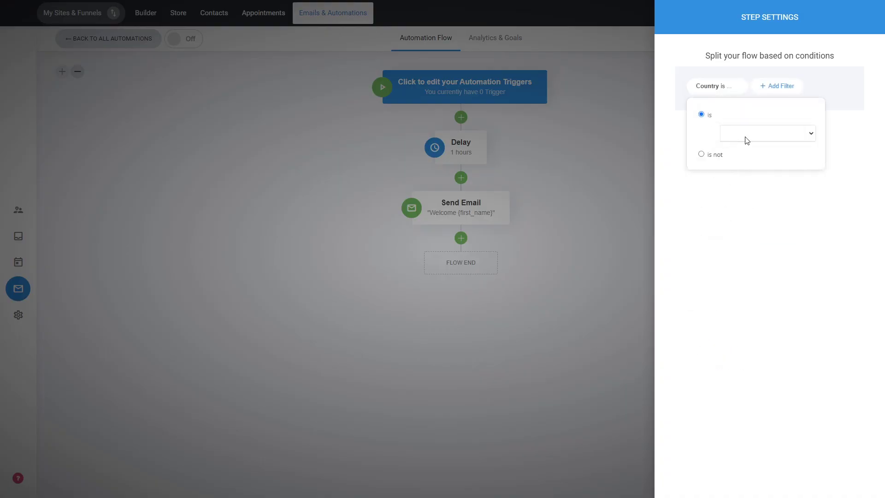
pyautogui.click(742, 245)
pyautogui.click(748, 216)
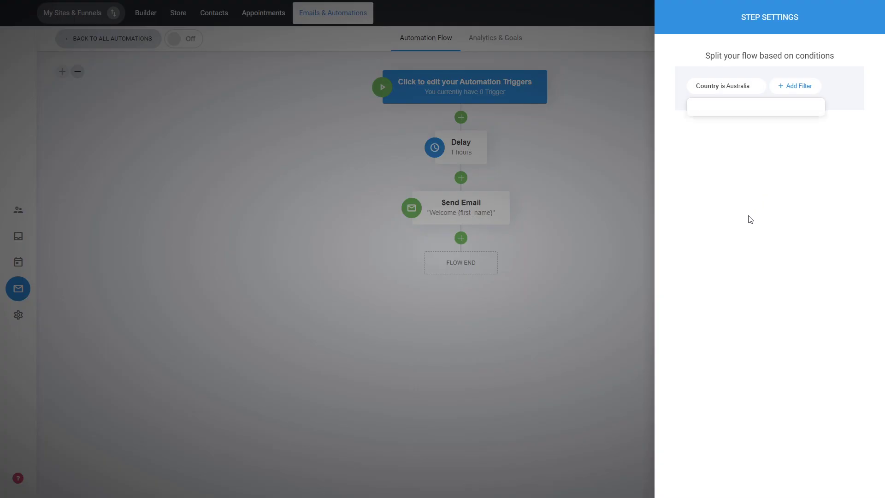
pyautogui.click(594, 225)
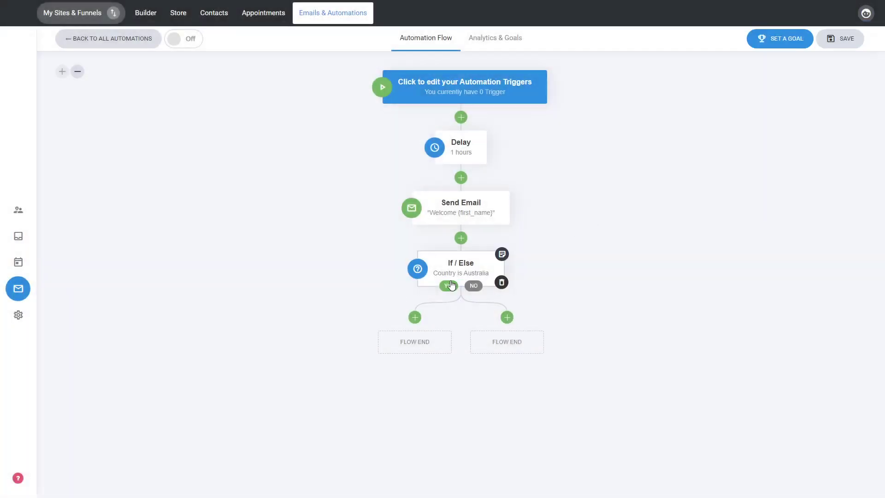
# Add an Add A Tag step on the Yes branch that applies the existing tag Australia.
pyautogui.moveTo(462, 285)
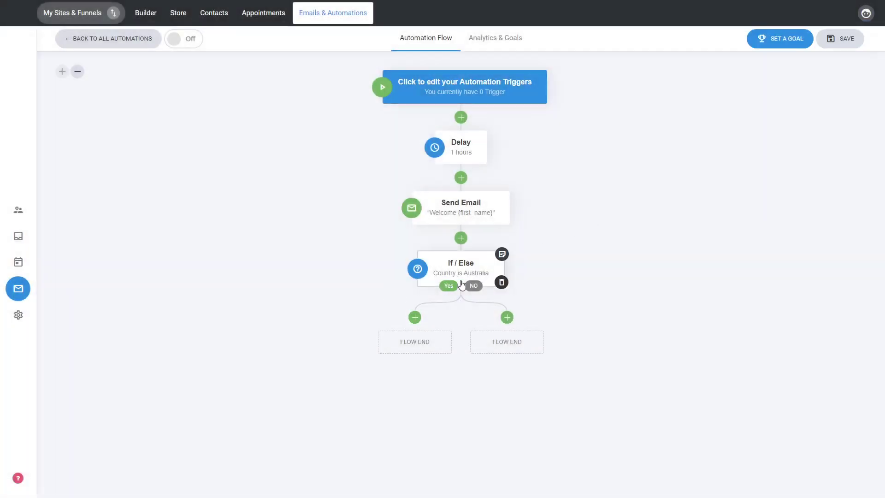
pyautogui.click(415, 318)
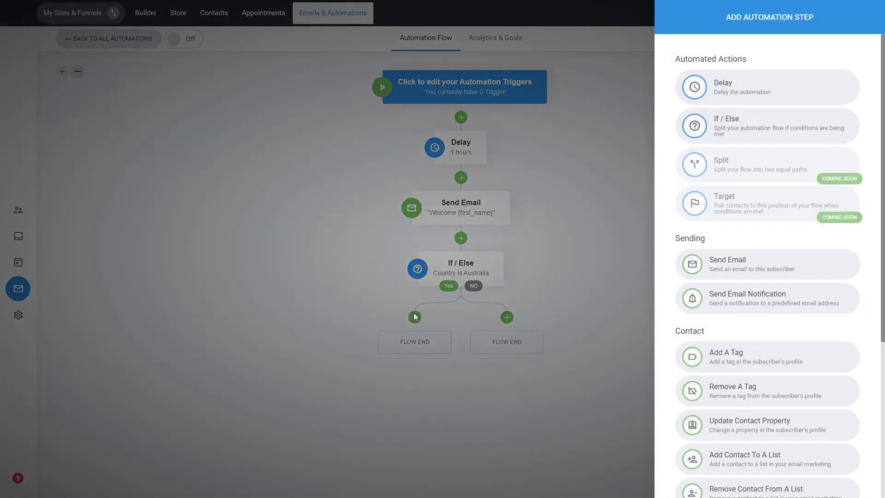
pyautogui.click(743, 358)
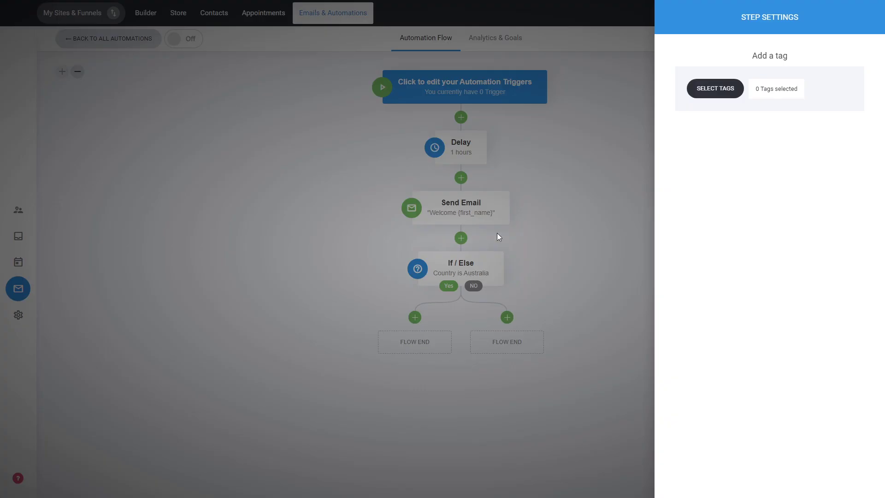
pyautogui.click(720, 91)
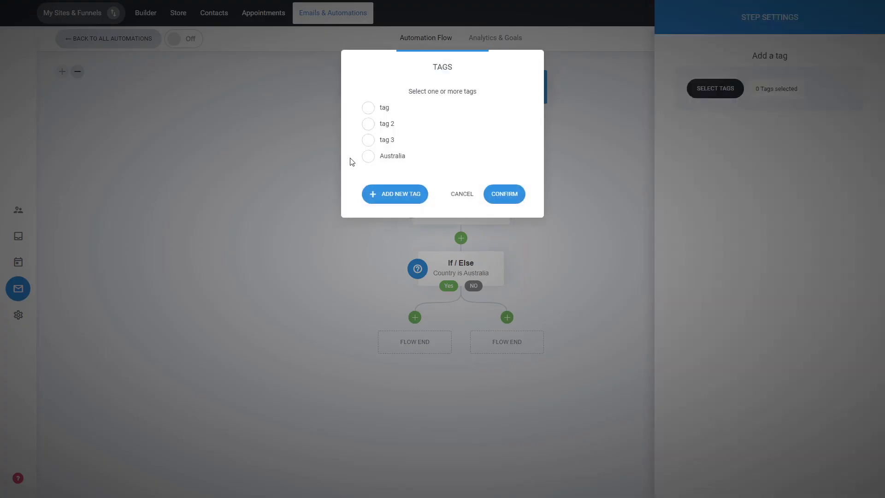
pyautogui.click(395, 162)
pyautogui.click(506, 195)
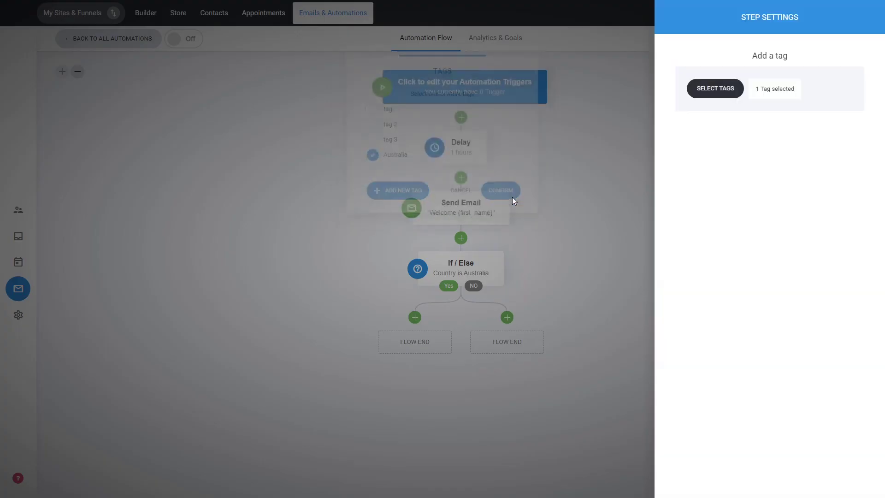
pyautogui.click(604, 216)
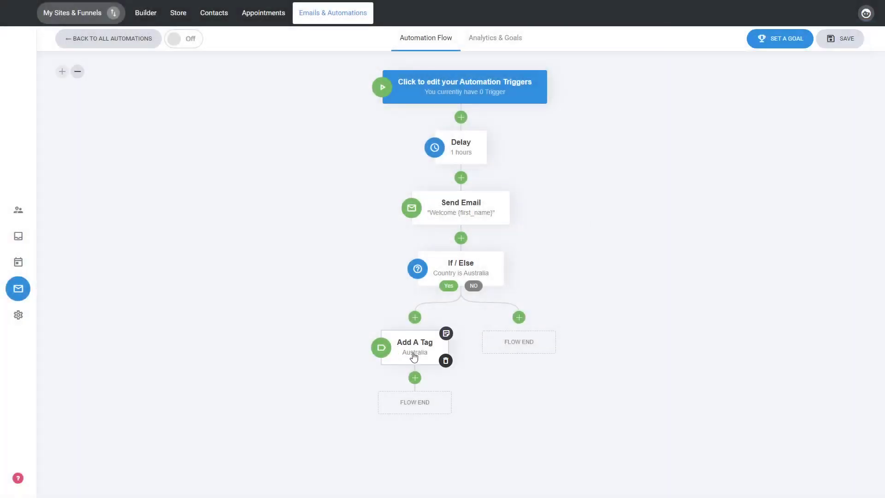
pyautogui.moveTo(402, 359)
pyautogui.click(520, 317)
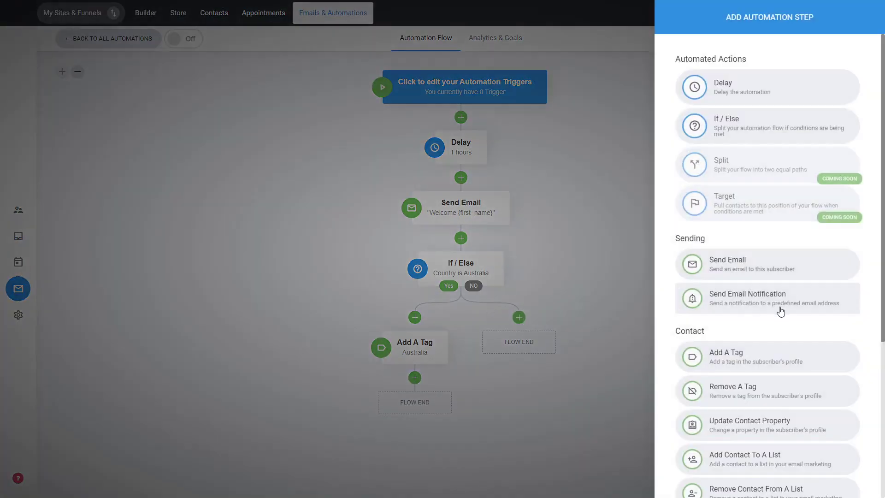
pyautogui.scroll(-3, 781, 312)
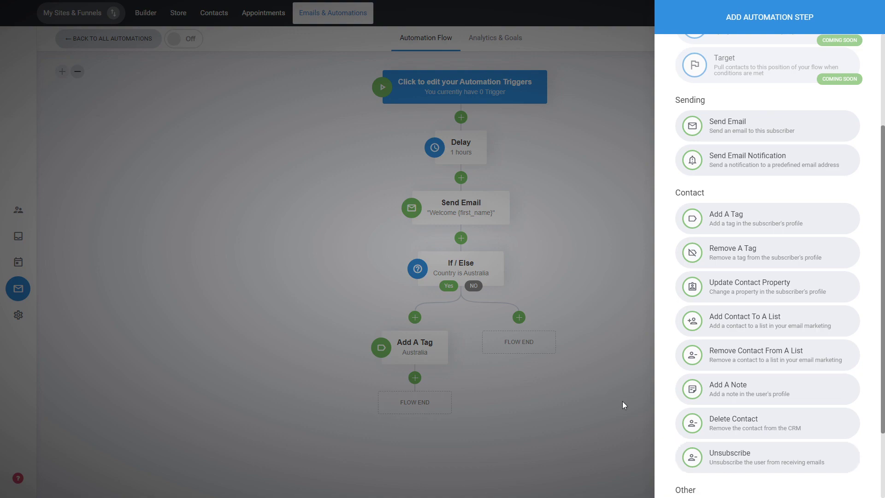
pyautogui.click(582, 256)
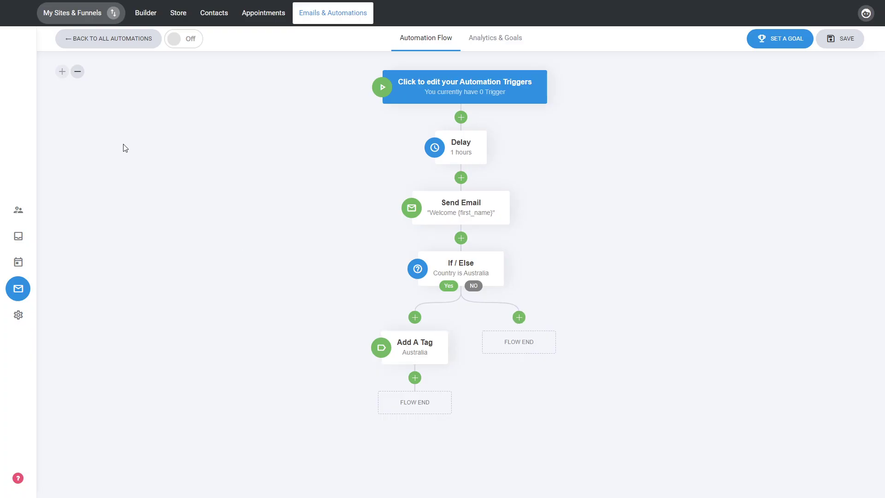
pyautogui.click(78, 72)
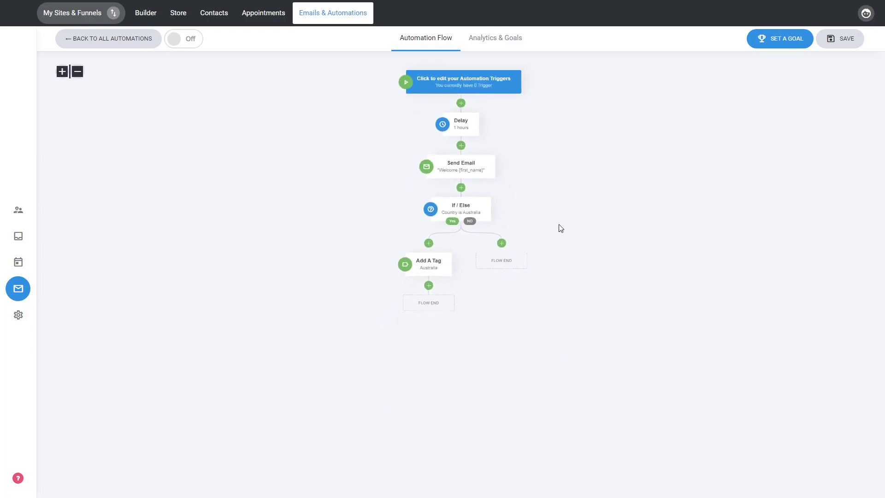
pyautogui.click(63, 73)
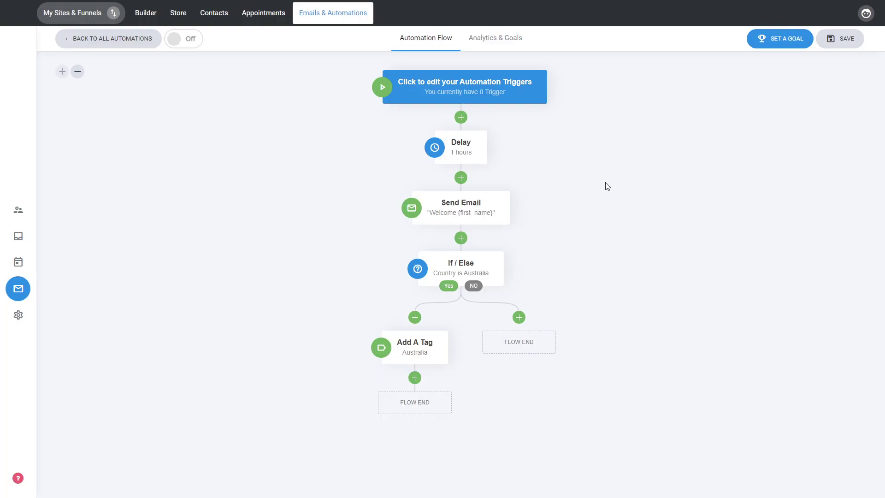
# Add an automation trigger that starts the flow when a contact is added to List 2.
pyautogui.moveTo(504, 99)
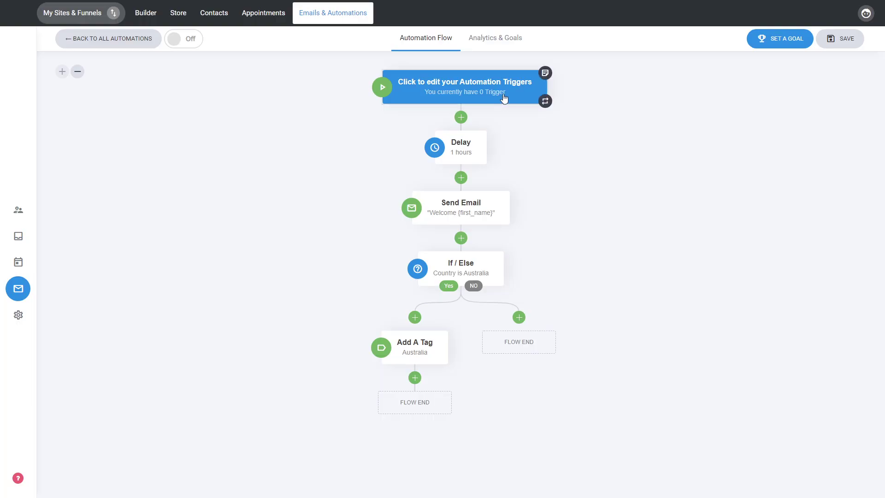
pyautogui.click(507, 97)
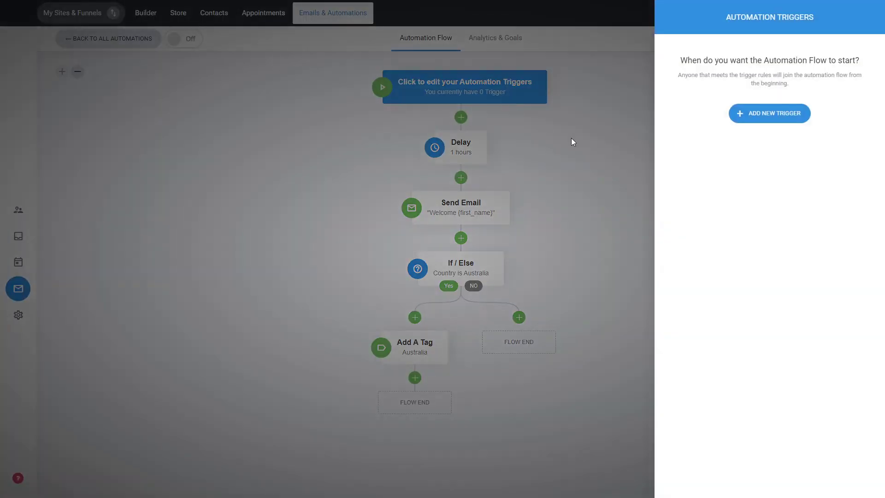
pyautogui.click(753, 121)
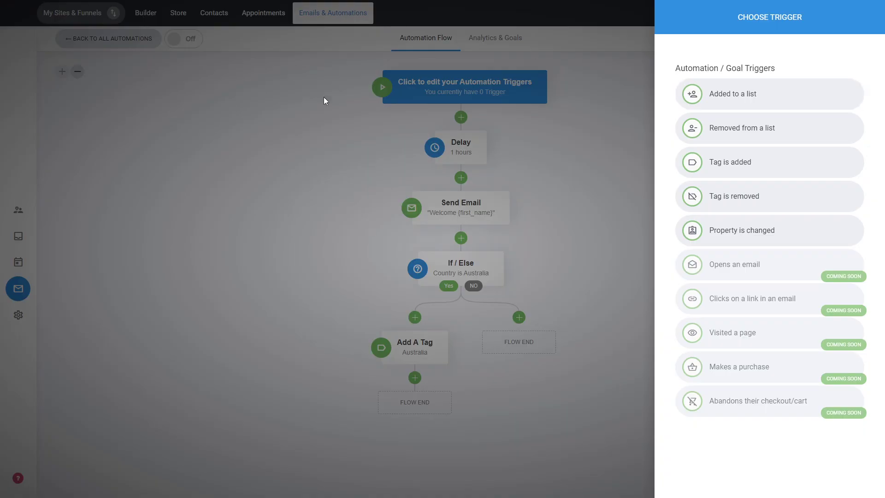
pyautogui.click(759, 100)
pyautogui.click(701, 93)
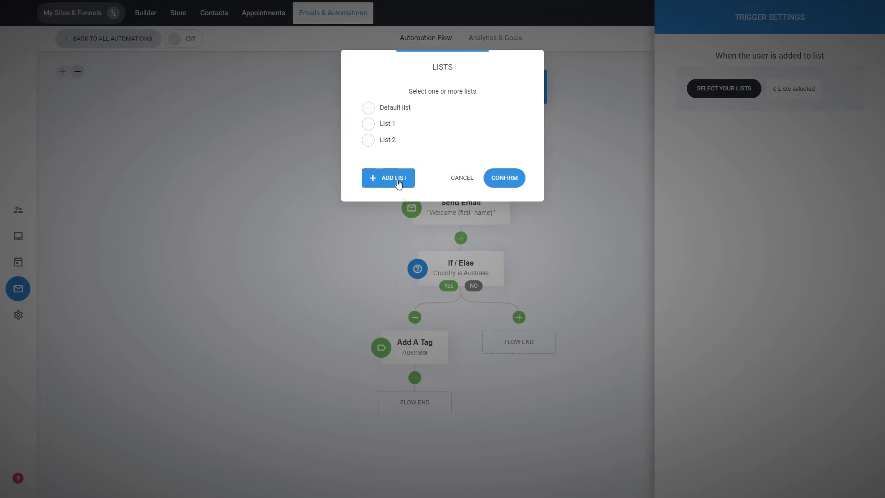
pyautogui.click(391, 144)
pyautogui.click(499, 178)
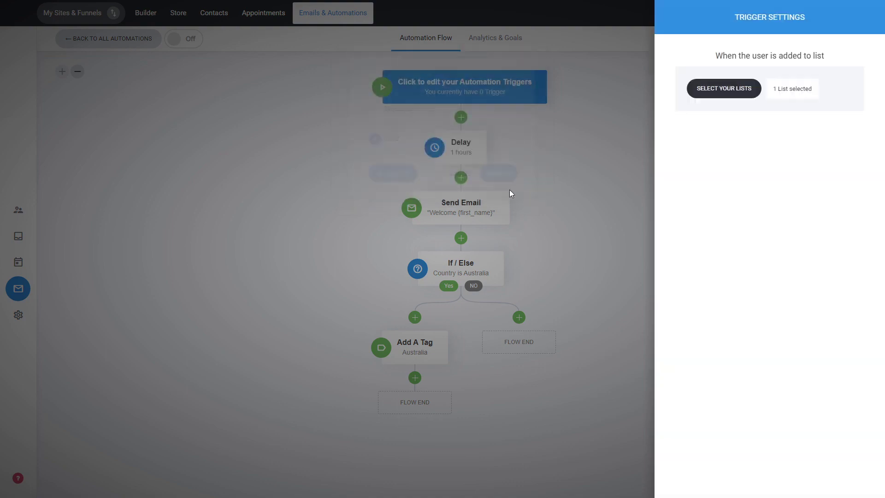
pyautogui.click(616, 178)
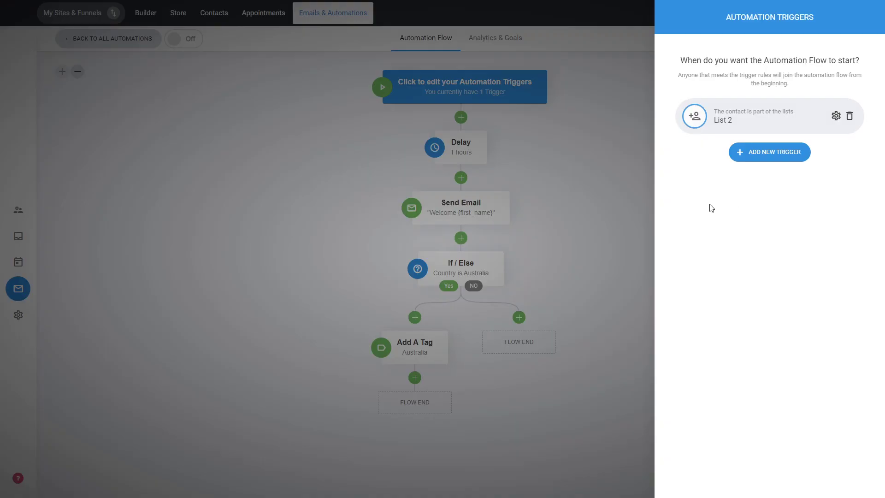
pyautogui.click(599, 173)
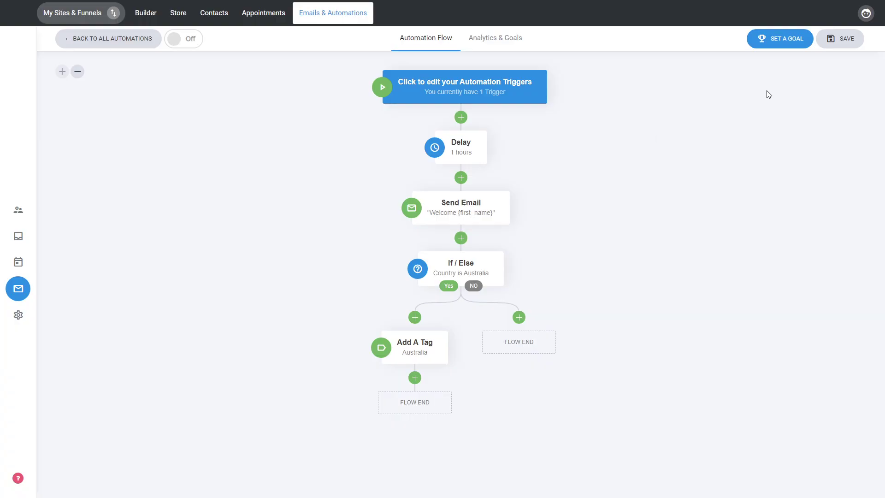
# Set an automation goal that is reached when the tag "tag 2" is added to the contact.
pyautogui.click(777, 49)
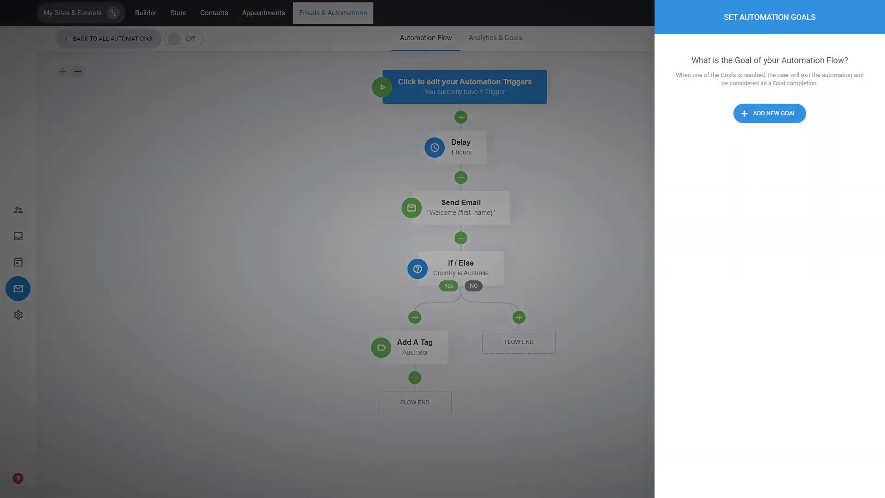
pyautogui.click(773, 118)
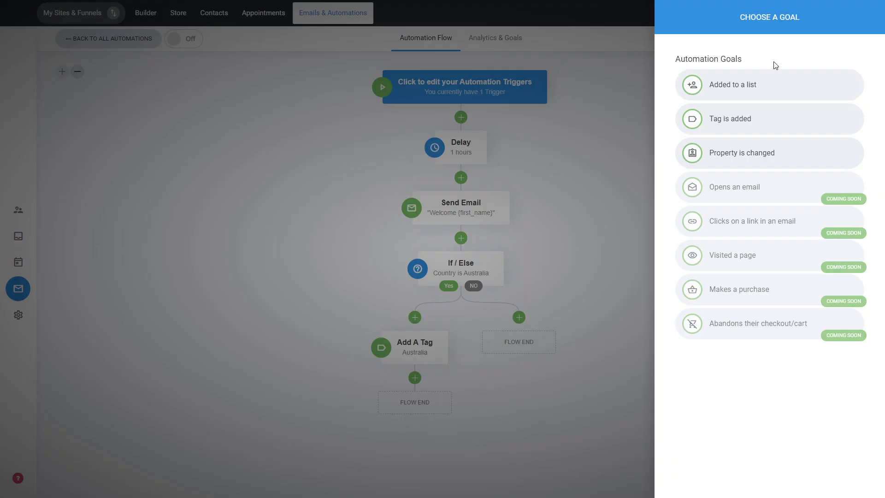
pyautogui.click(777, 121)
pyautogui.click(731, 88)
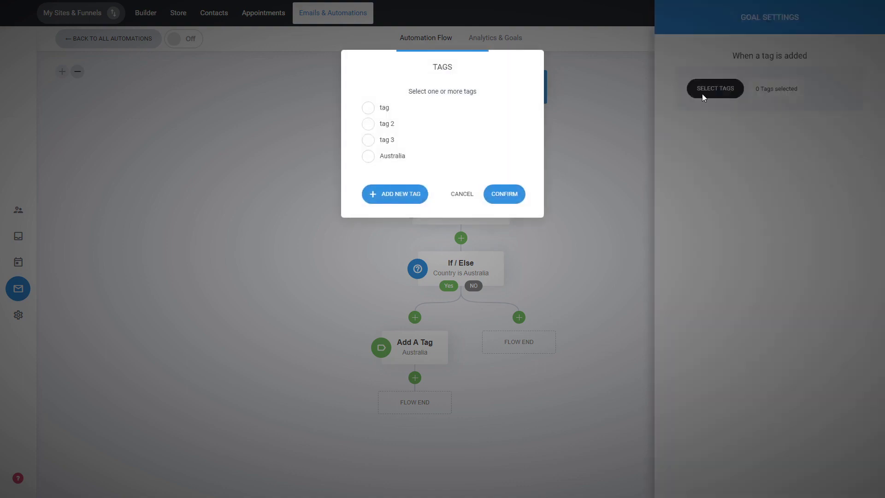
pyautogui.click(388, 127)
pyautogui.click(499, 193)
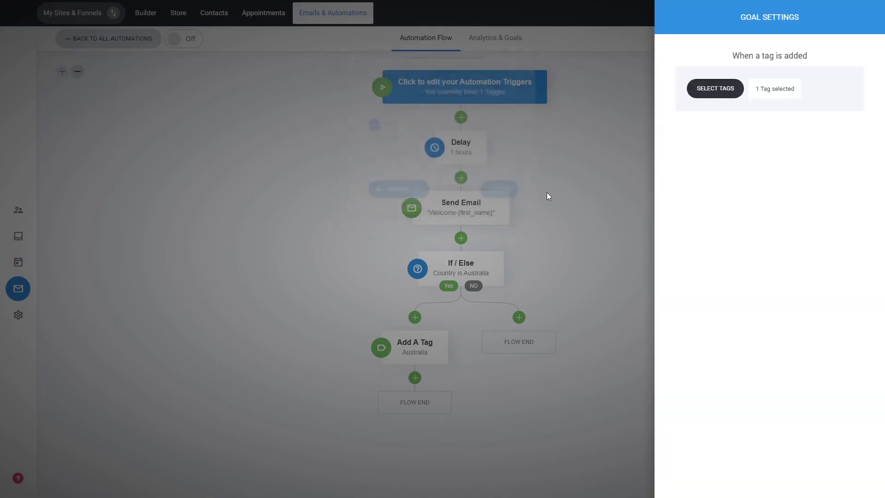
pyautogui.click(566, 226)
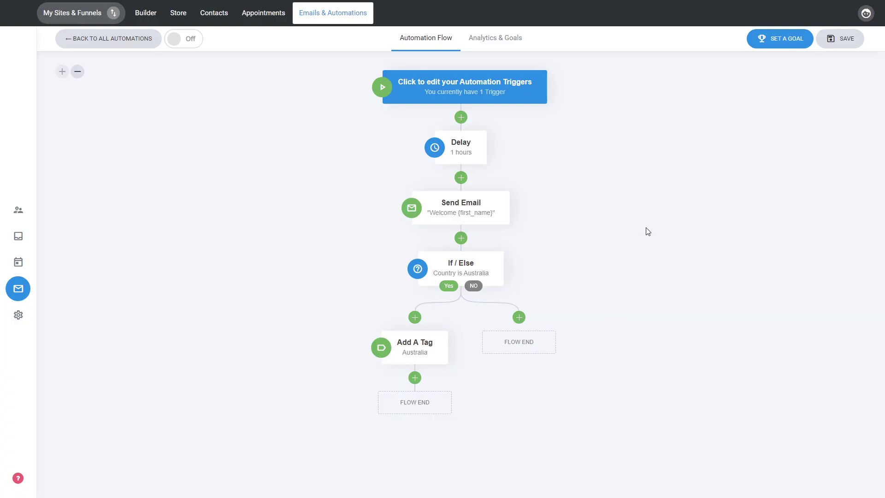
pyautogui.click(776, 46)
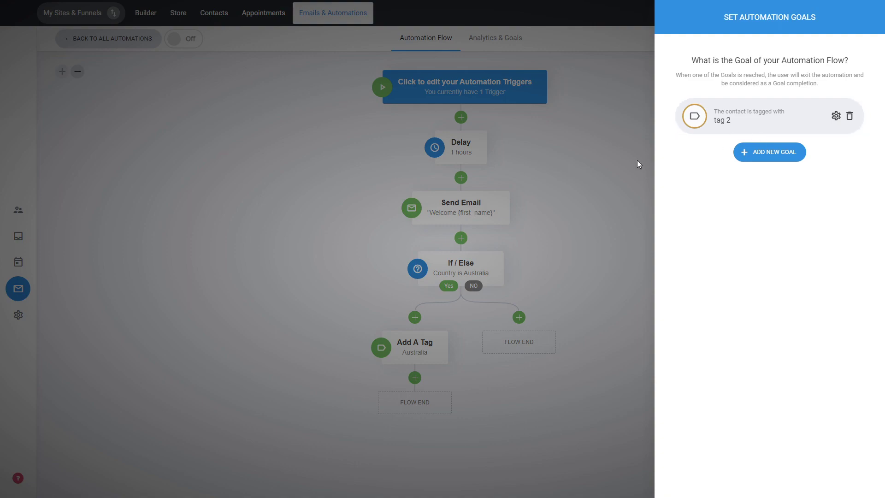
pyautogui.click(575, 150)
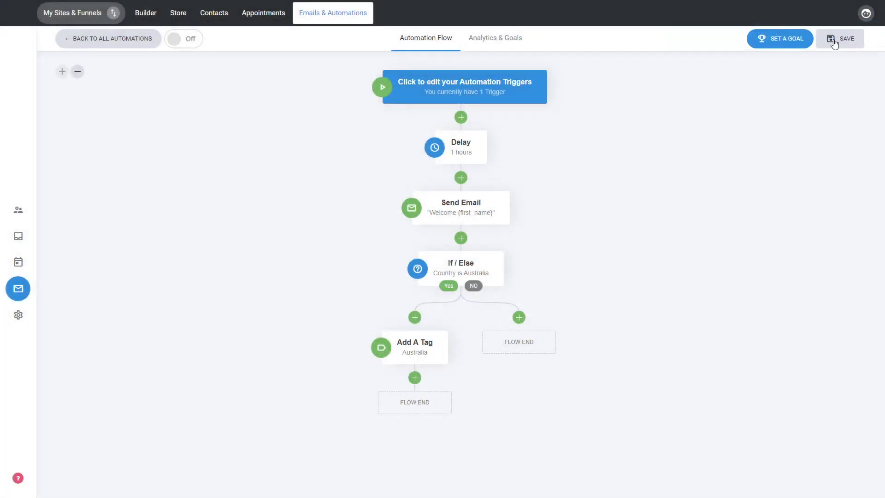
# Save the automation flow and turn the automation on.
pyautogui.click(835, 43)
pyautogui.click(187, 43)
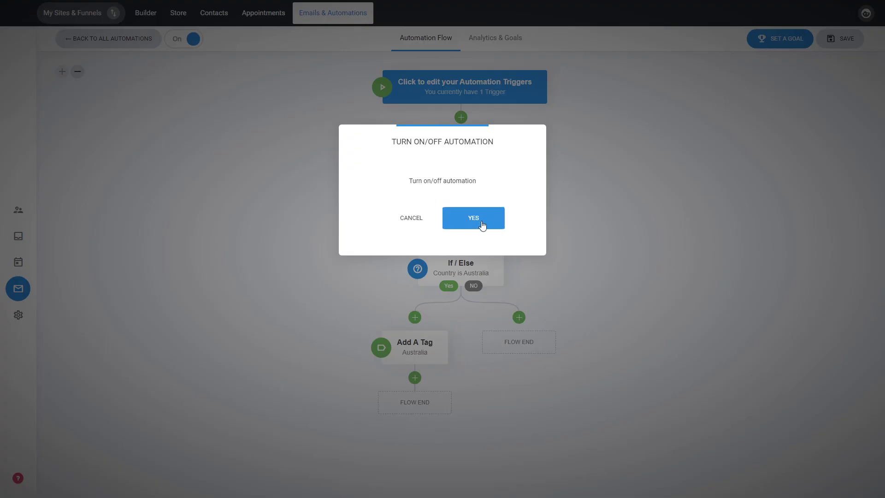
pyautogui.click(479, 224)
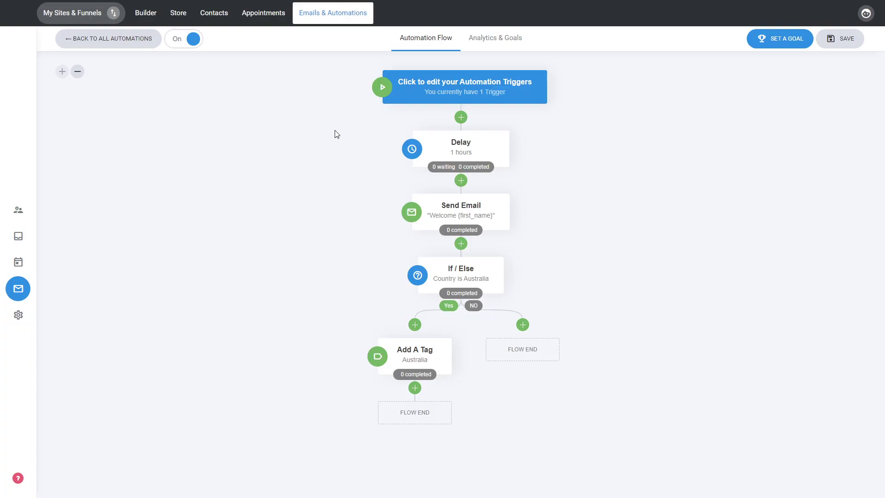
# Examine the automation's analytics, goal and flow email statistics, and the completion counters on the flow steps.
pyautogui.click(499, 45)
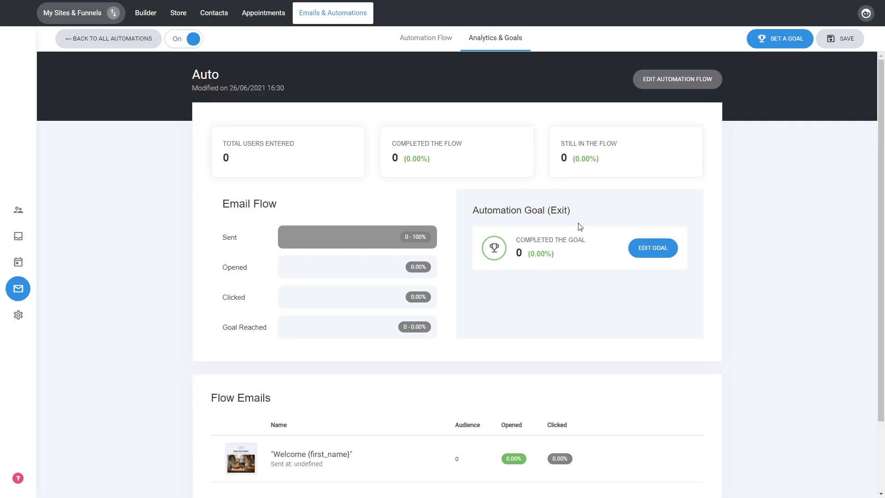
pyautogui.scroll(-2, 558, 247)
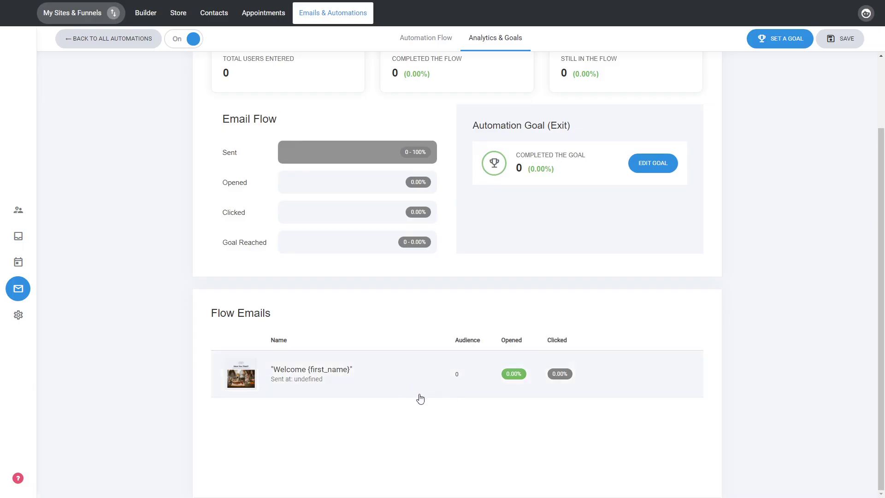
pyautogui.scroll(2, 419, 397)
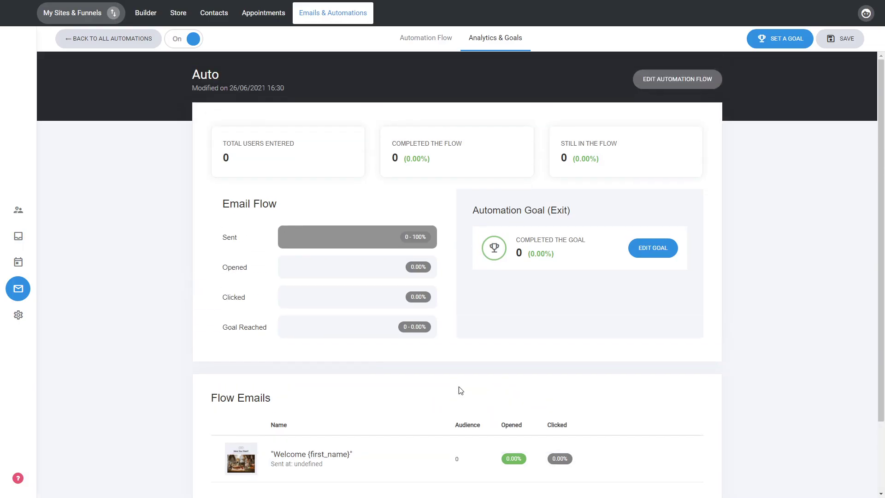
pyautogui.click(686, 82)
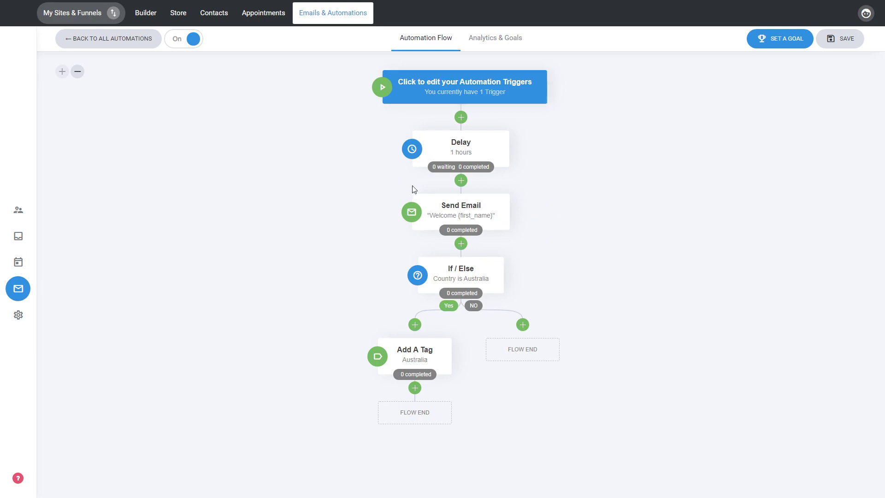
pyautogui.moveTo(442, 170)
pyautogui.moveTo(455, 236)
pyautogui.moveTo(477, 216)
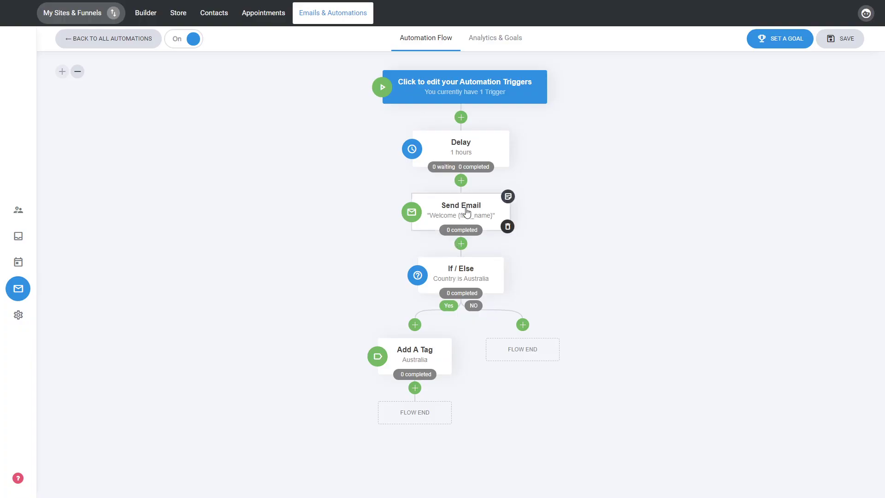
pyautogui.moveTo(481, 271)
pyautogui.moveTo(405, 358)
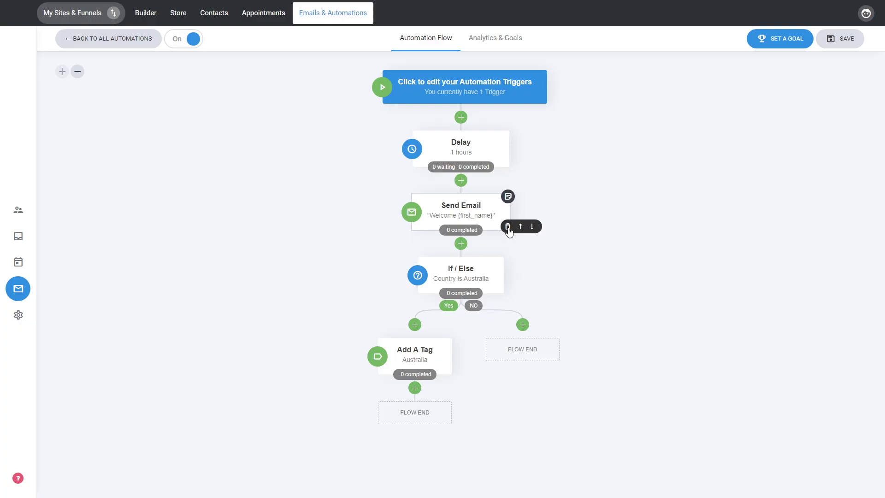
# Move the Send Email step above the Delay step and back below it.
pyautogui.click(521, 227)
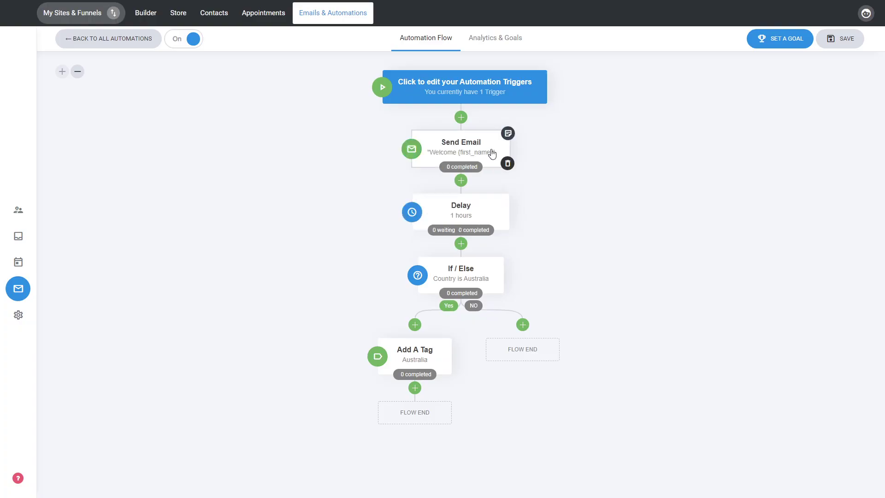
pyautogui.click(533, 163)
pyautogui.moveTo(475, 143)
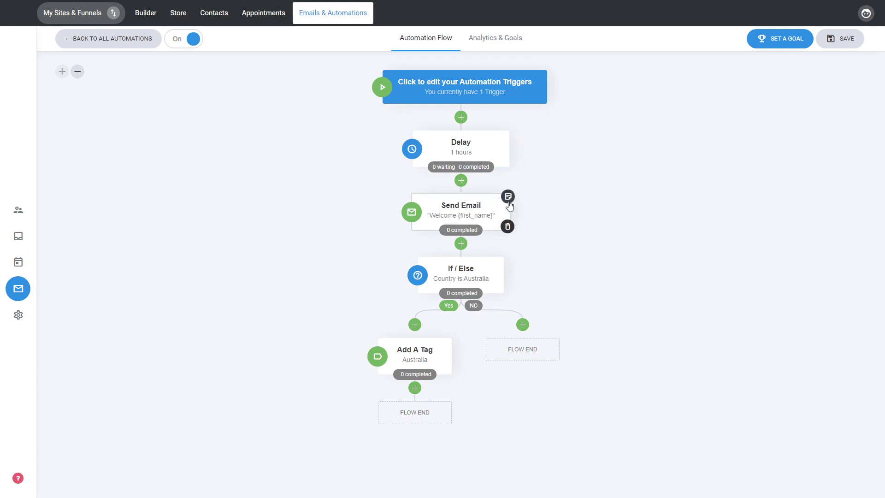
# Add the sticky notes "Note" and "Note 2" to the Send Email step and pin "Note 2" to the flow.
pyautogui.click(508, 197)
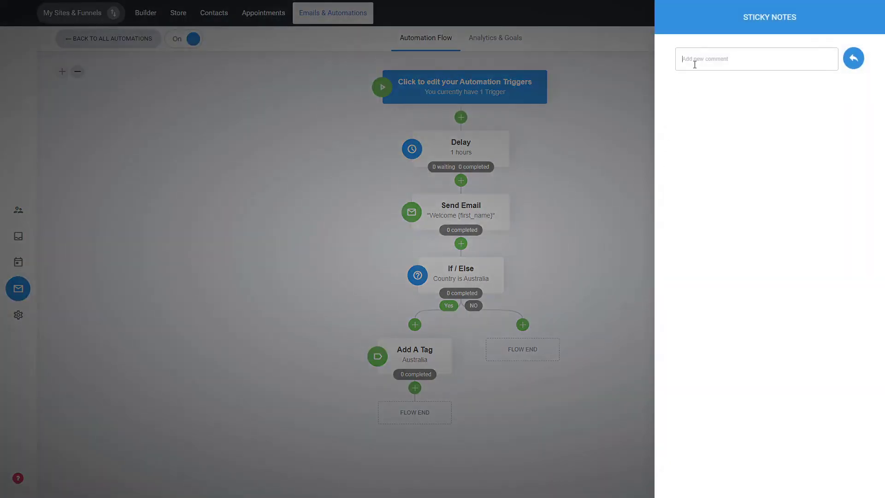
pyautogui.write('Note')
pyautogui.click(855, 61)
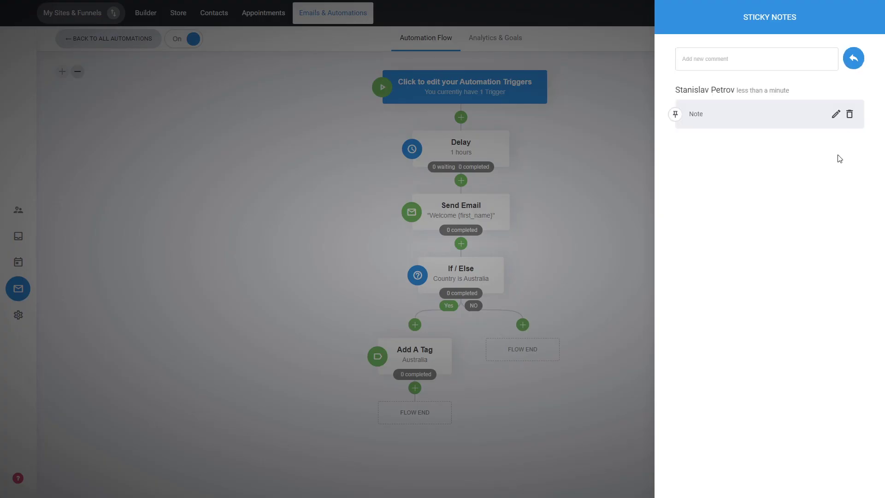
pyautogui.write('Note 2')
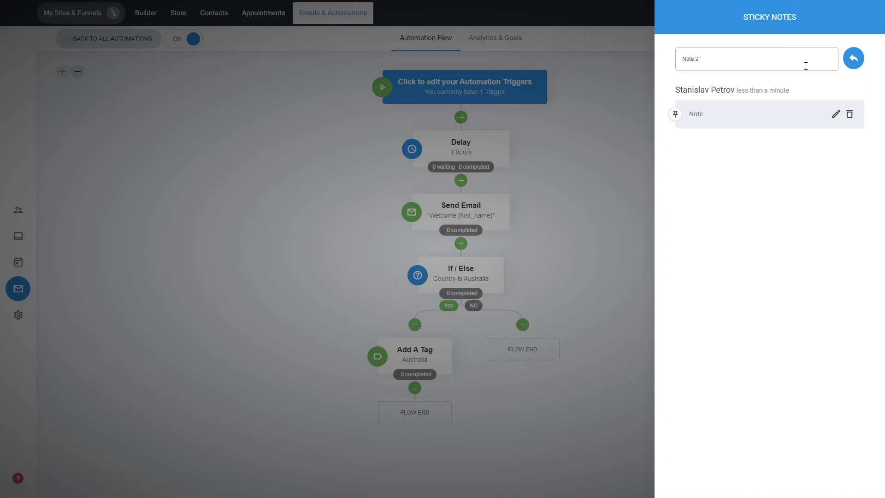
pyautogui.click(853, 58)
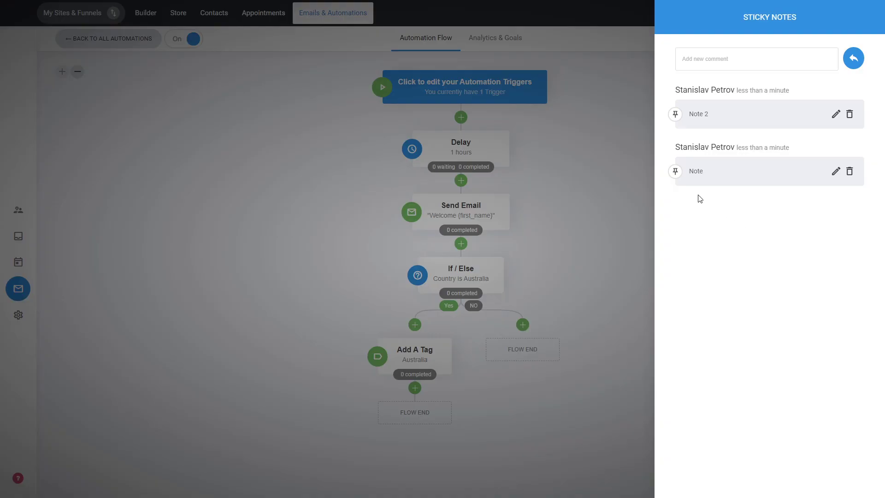
pyautogui.click(675, 121)
pyautogui.click(601, 201)
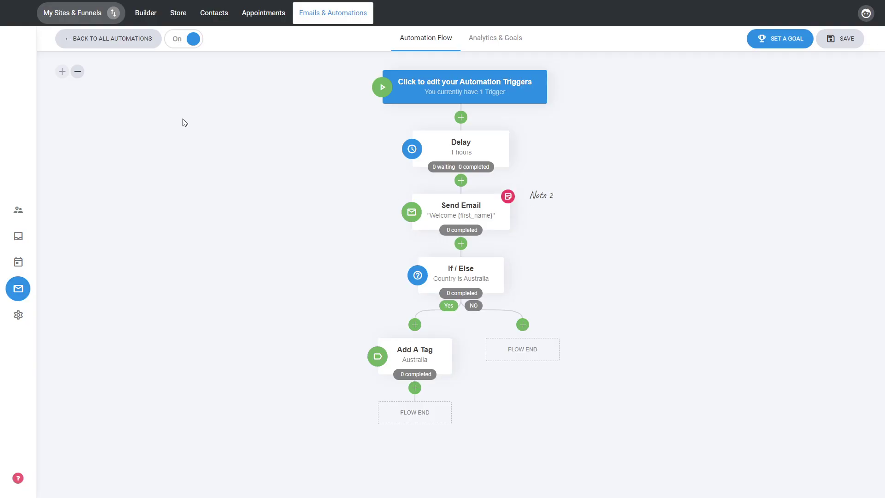
# Save the changed automation flow and return to the list of all automations.
pyautogui.click(146, 45)
pyautogui.click(483, 223)
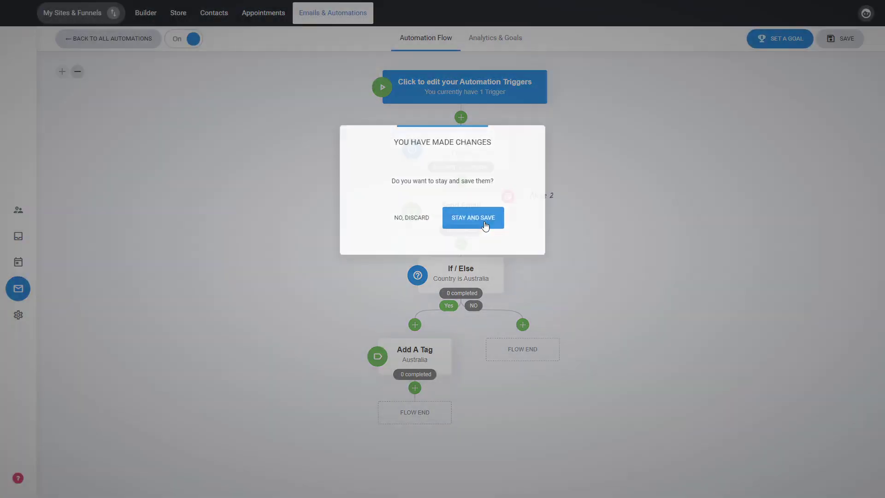
pyautogui.click(840, 38)
pyautogui.click(104, 39)
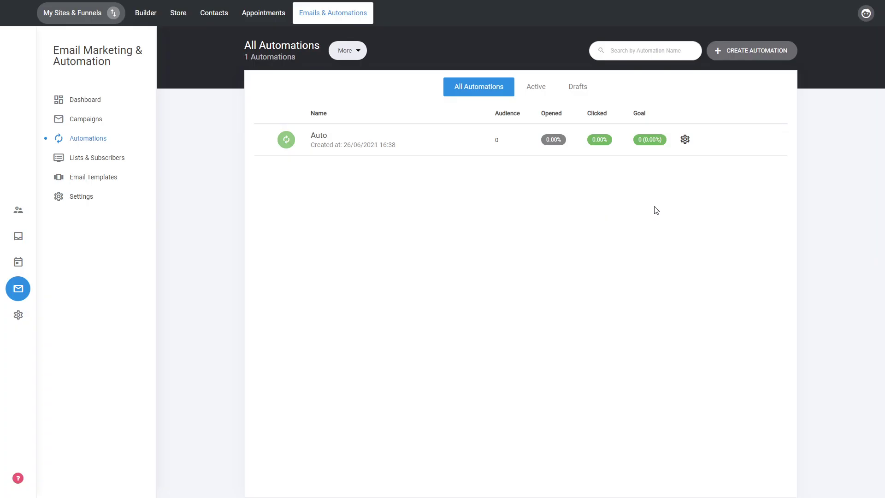
pyautogui.click(685, 139)
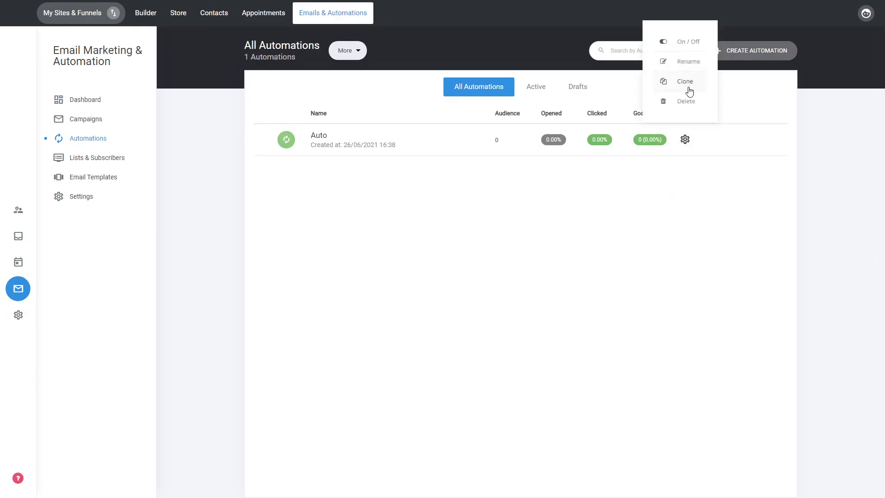
pyautogui.click(673, 190)
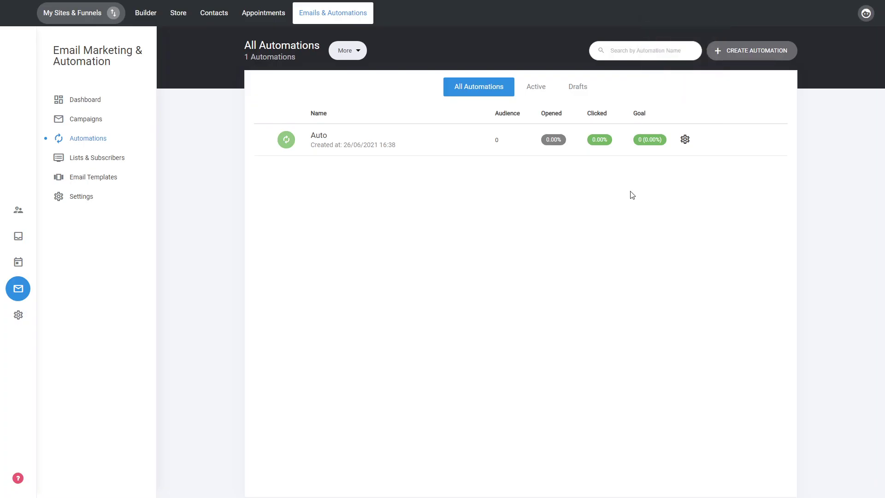